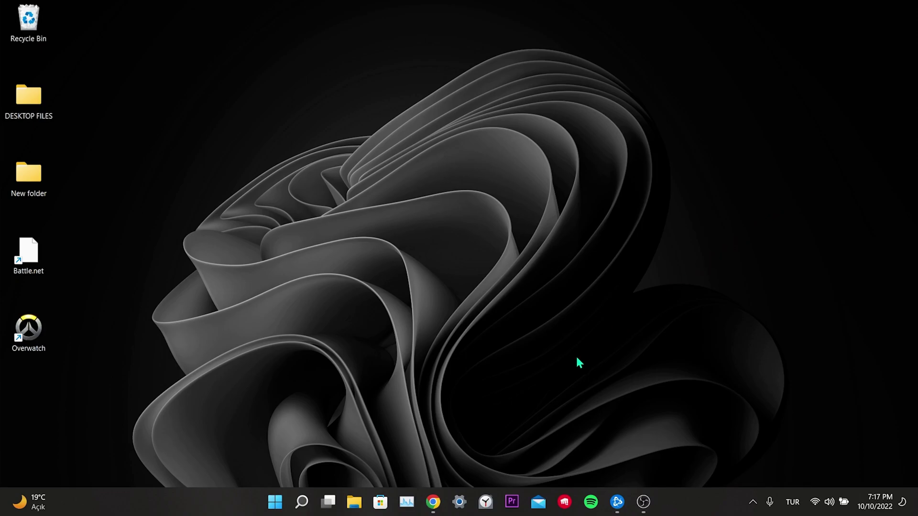
Open Task Manager, review the startup apps, then scroll through the running processes
left_click(407, 501)
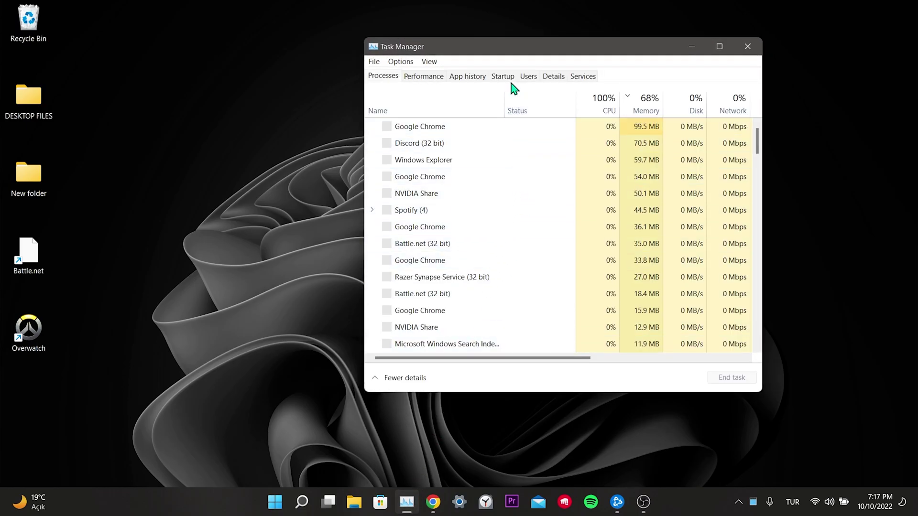
left_click(509, 78)
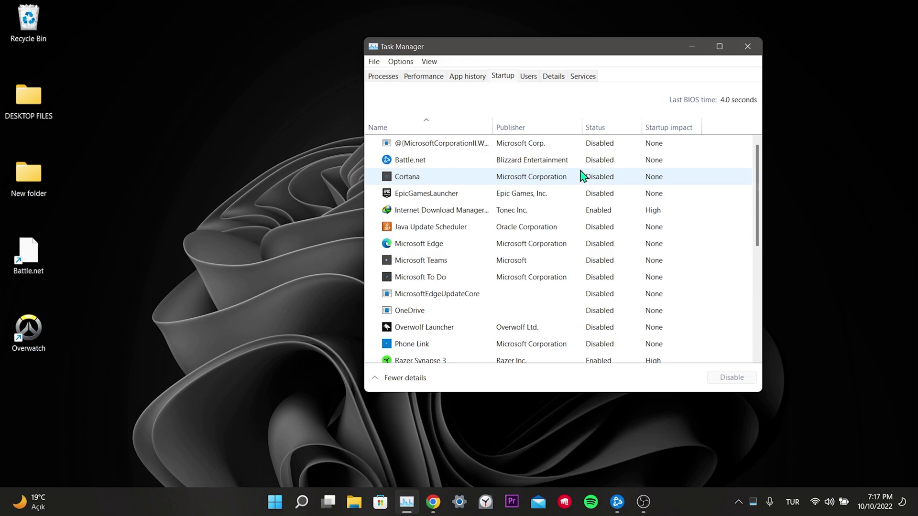
left_click(386, 78)
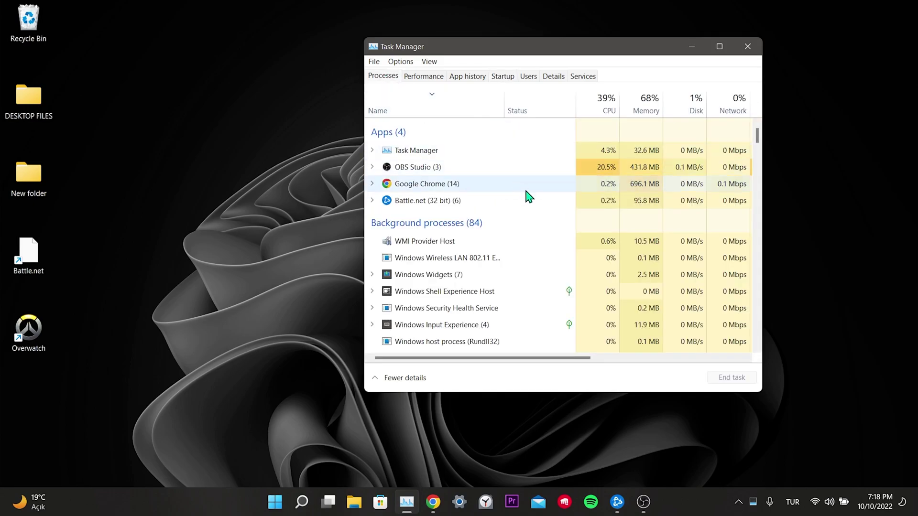
scroll(528, 196, "down", 5)
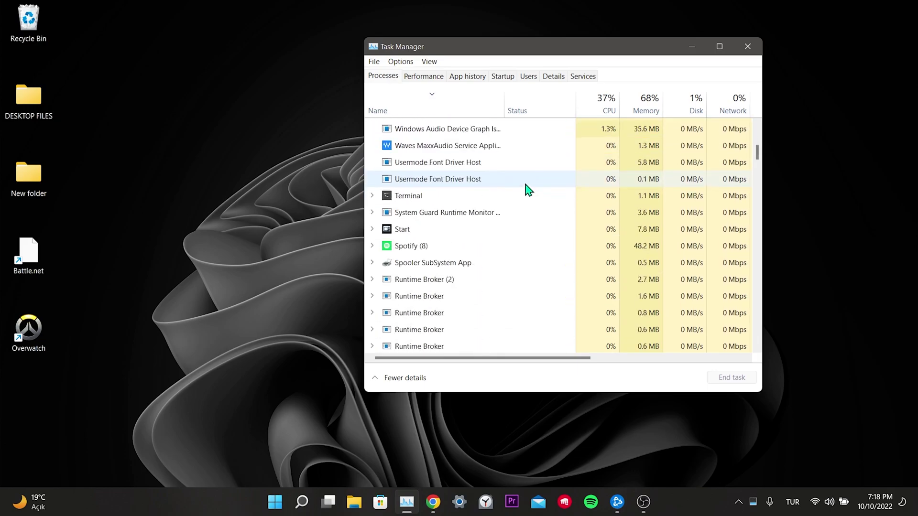
scroll(450, 246, "down", 3)
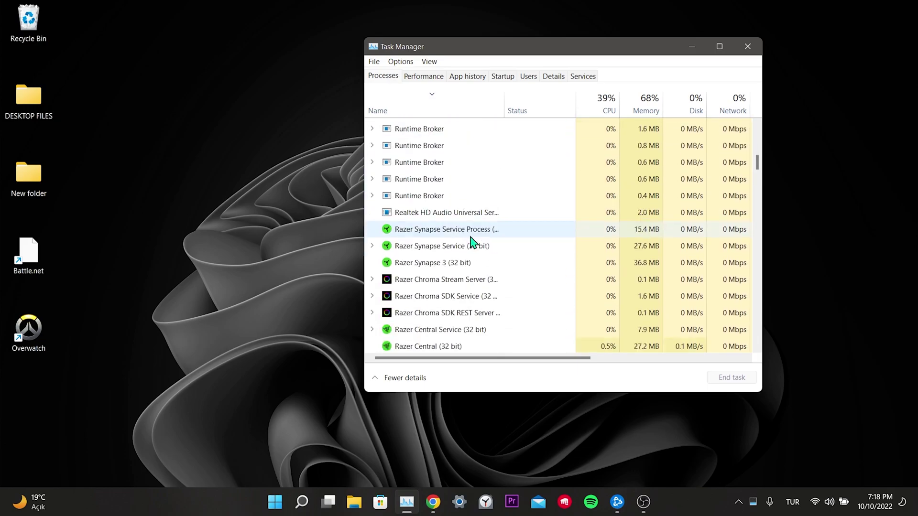
scroll(480, 233, "down", 2)
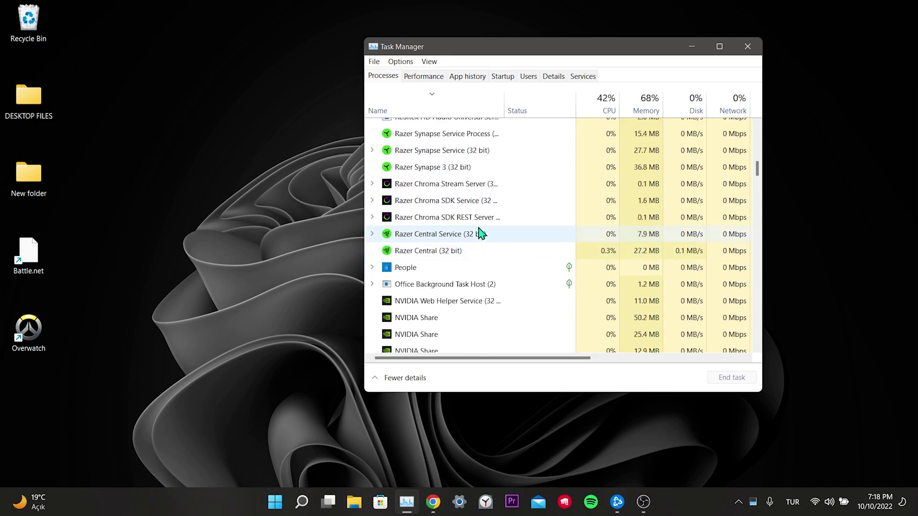
scroll(497, 210, "down", 5)
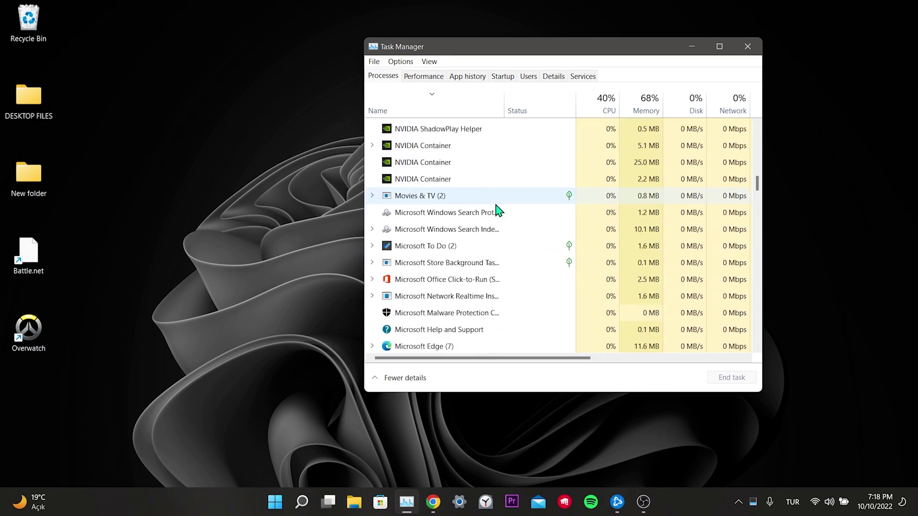
scroll(498, 271, "down", 2)
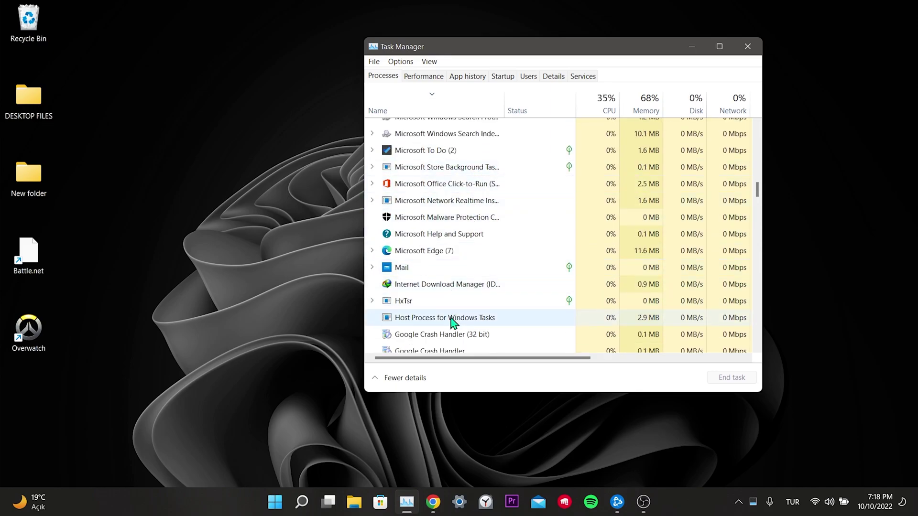
scroll(475, 251, "down", 1)
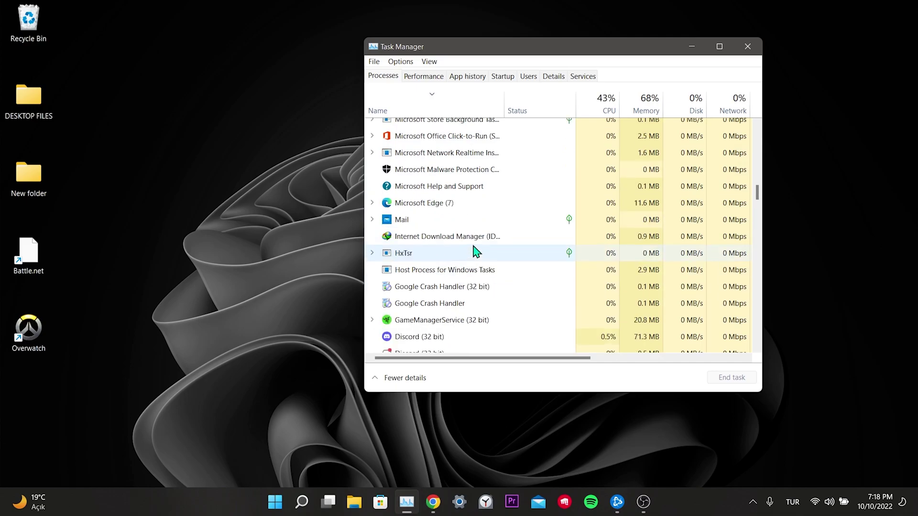
scroll(475, 251, "down", 2)
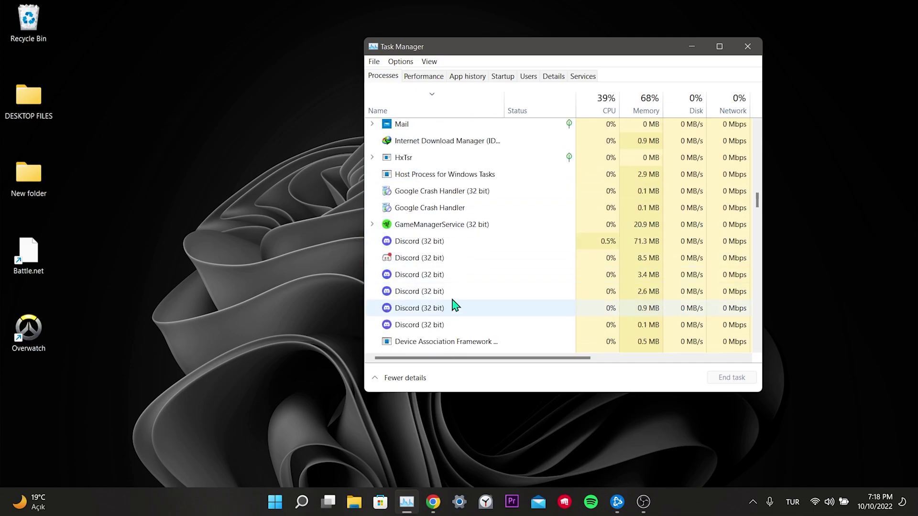
scroll(505, 260, "down", 1)
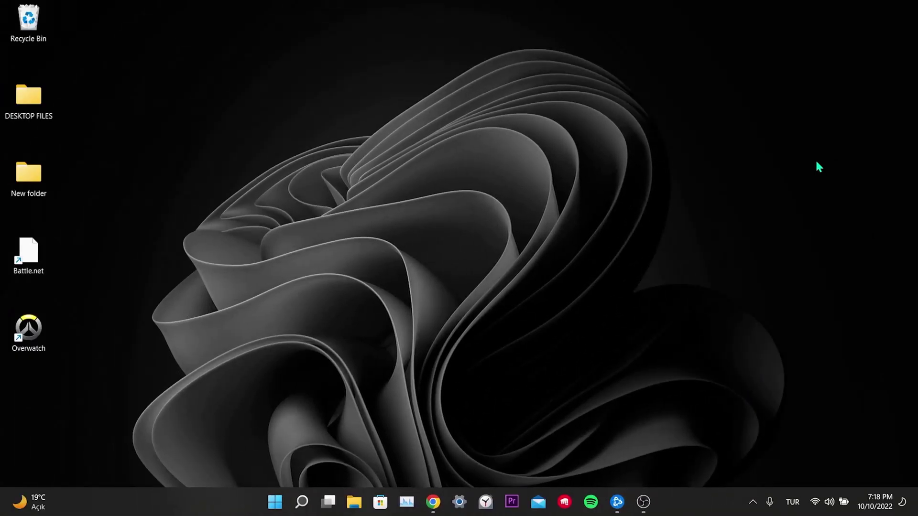
Run a Windows Update check from Settings, then close the Settings window
left_click(302, 501)
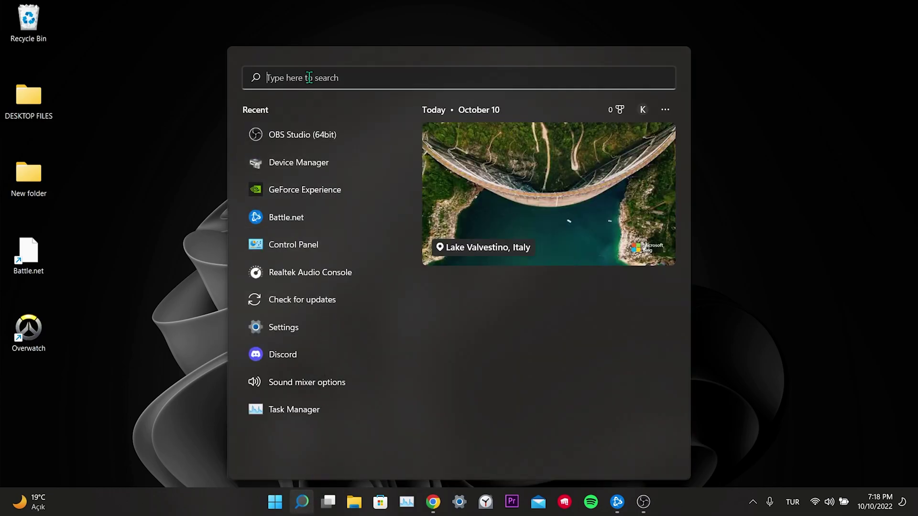
type("settings")
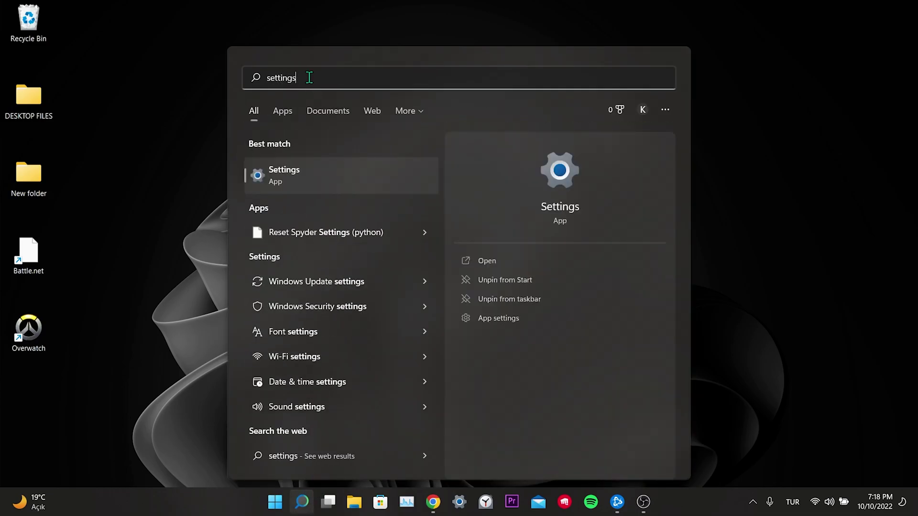
left_click(298, 172)
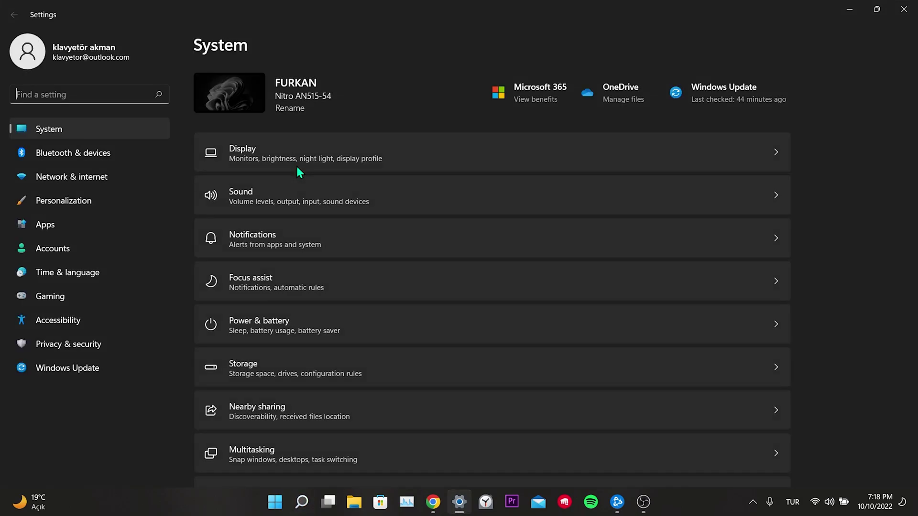
left_click(62, 378)
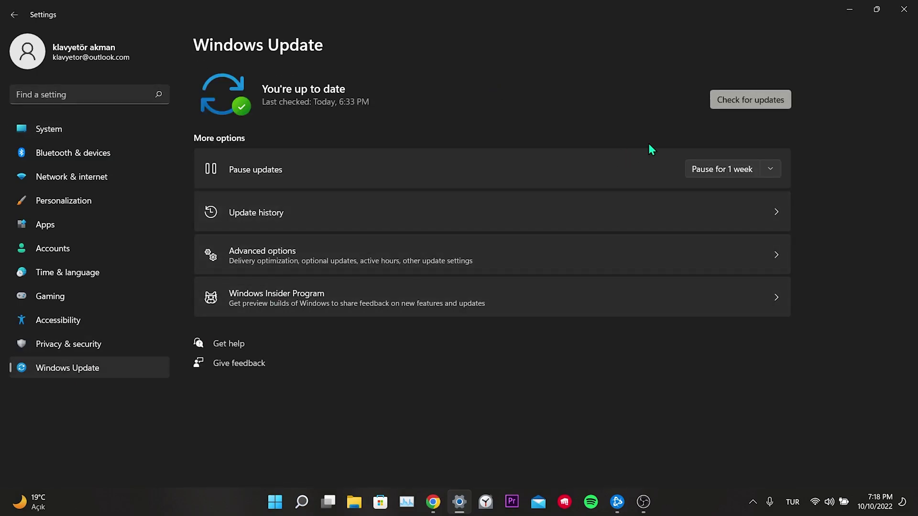
left_click(734, 102)
key("alt+F4")
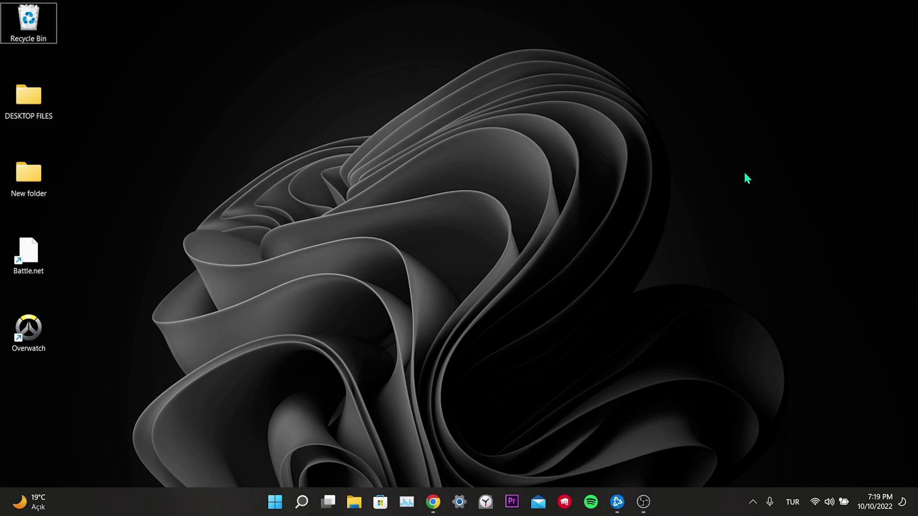
Download the GeForce Experience v3.26.0.131 installer from Chrome and save it to the Desktop
left_click(433, 501)
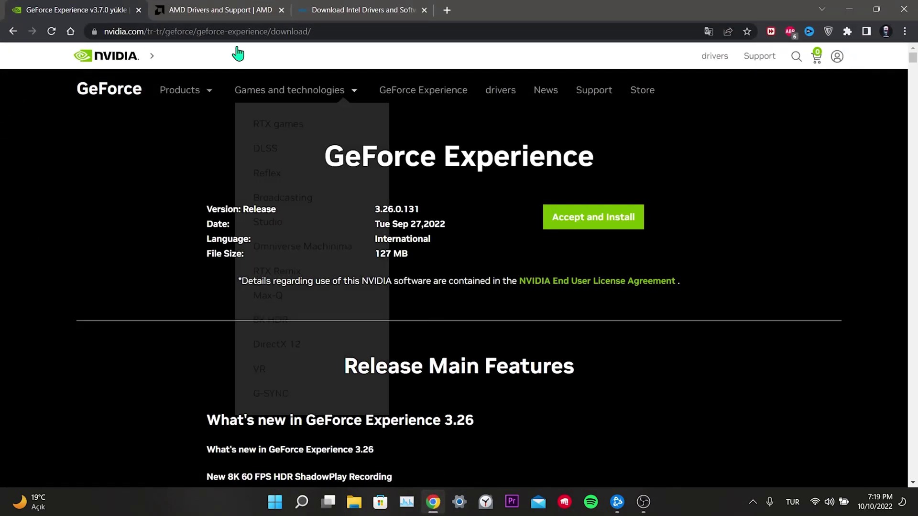
left_click(210, 7)
left_click(363, 5)
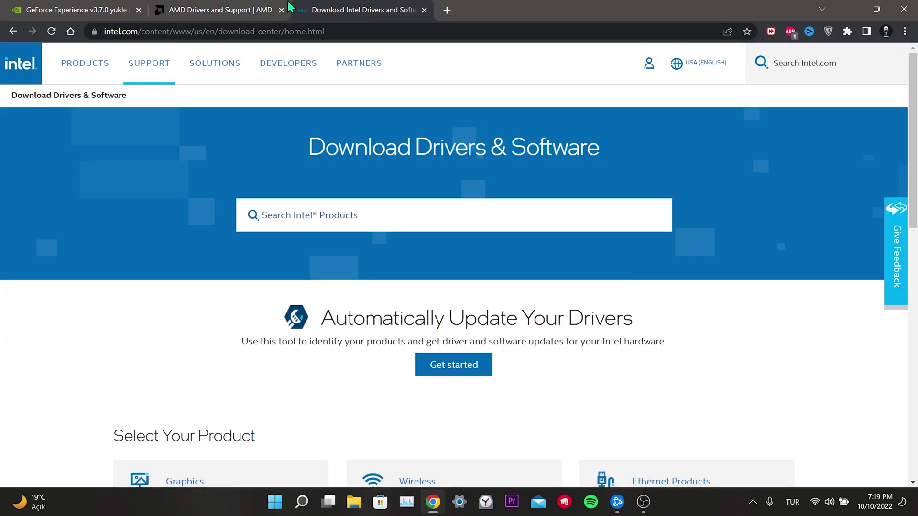
left_click(91, 9)
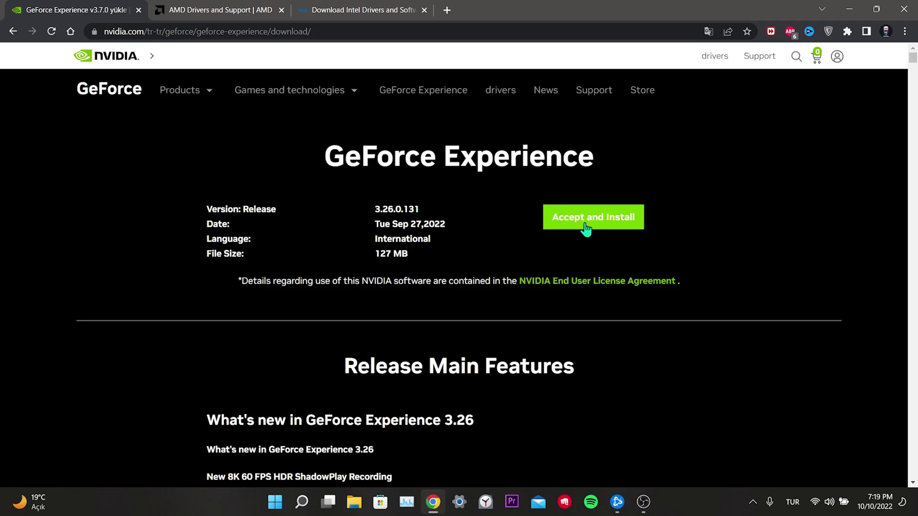
left_click(587, 230)
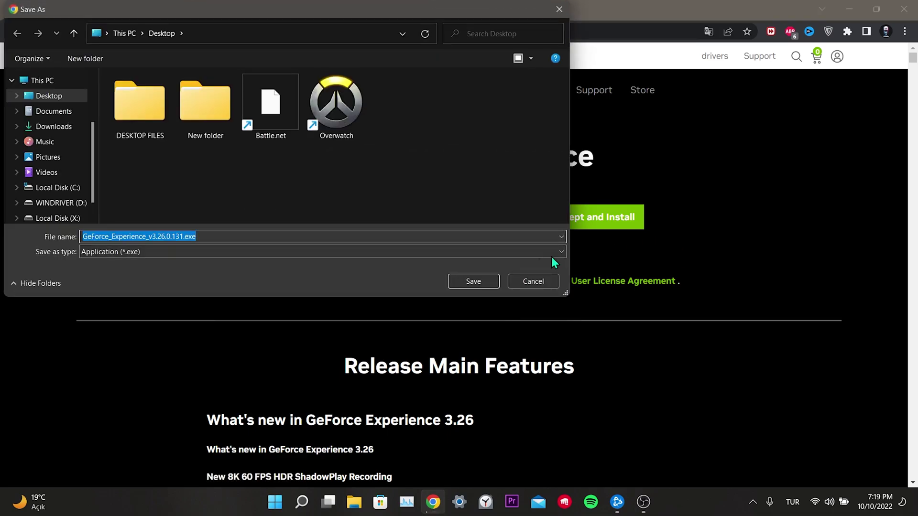
left_click(483, 281)
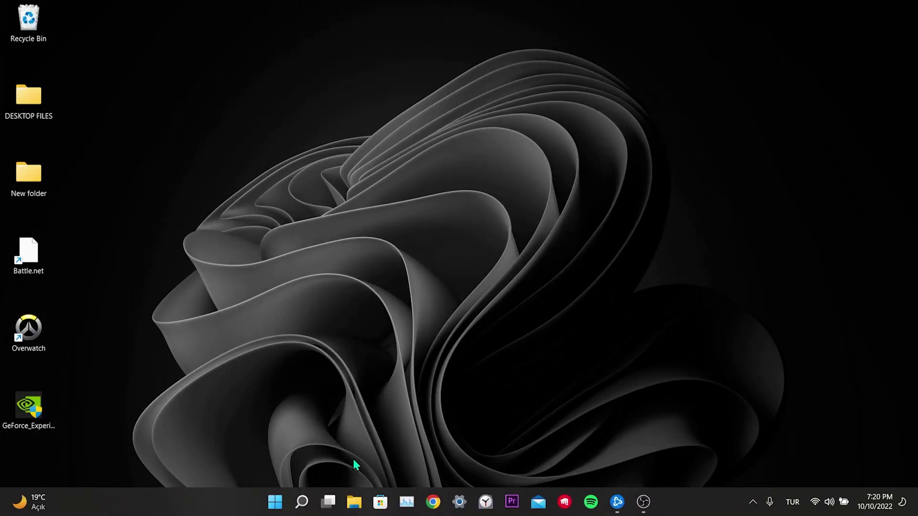
Open Settings' Gaming section, view Xbox Game Bar, then open the Game Mode page
left_click(306, 496)
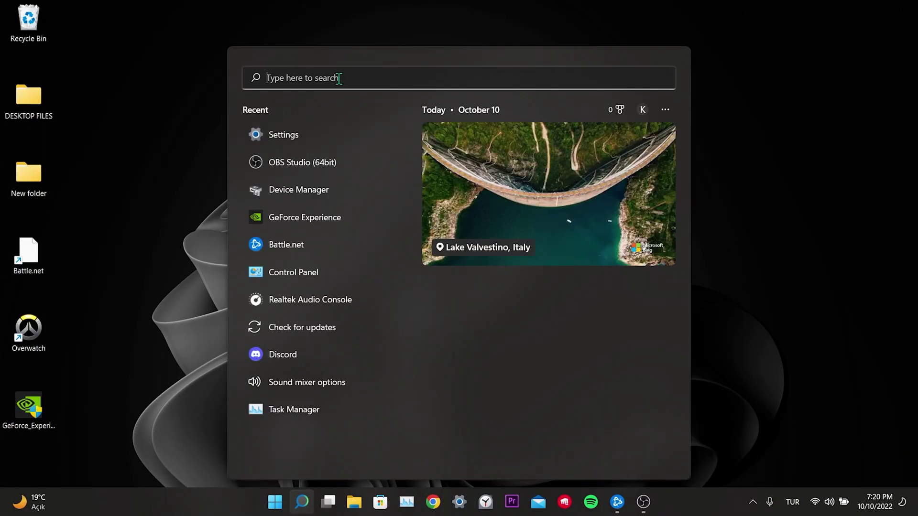
type("settings")
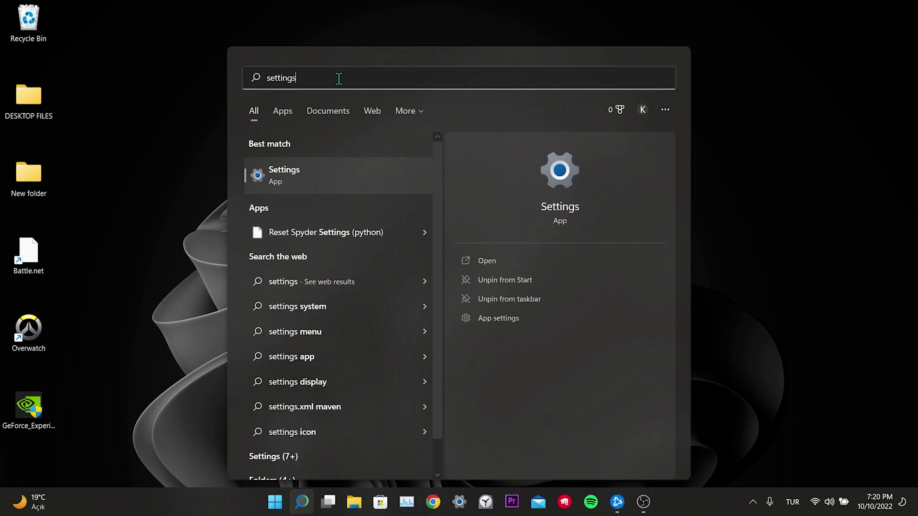
left_click(320, 168)
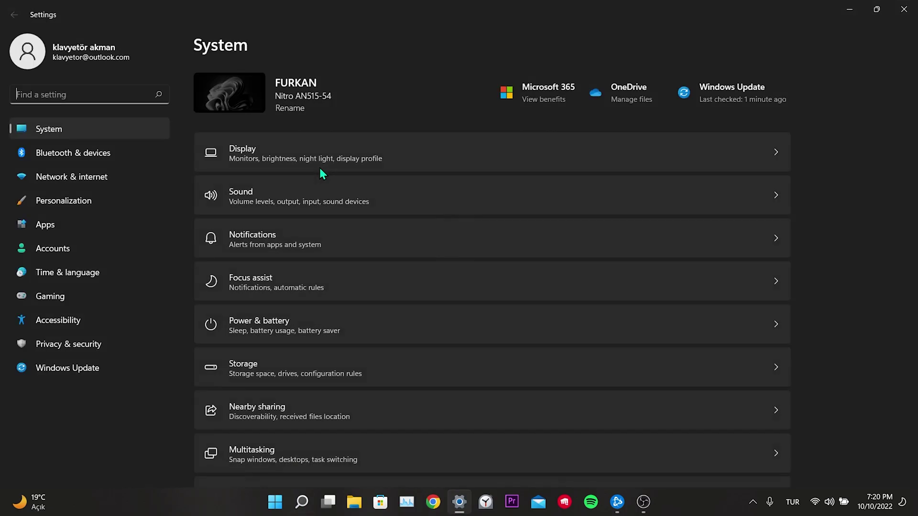
left_click(102, 292)
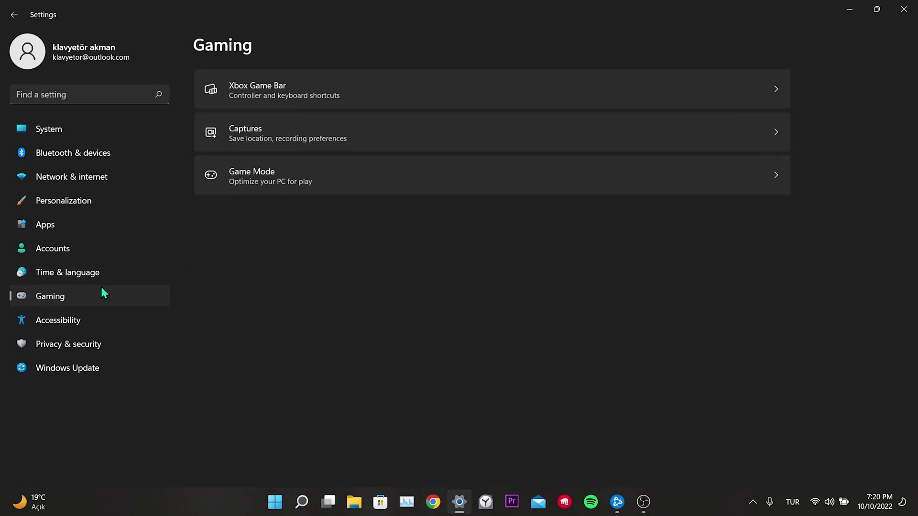
left_click(369, 97)
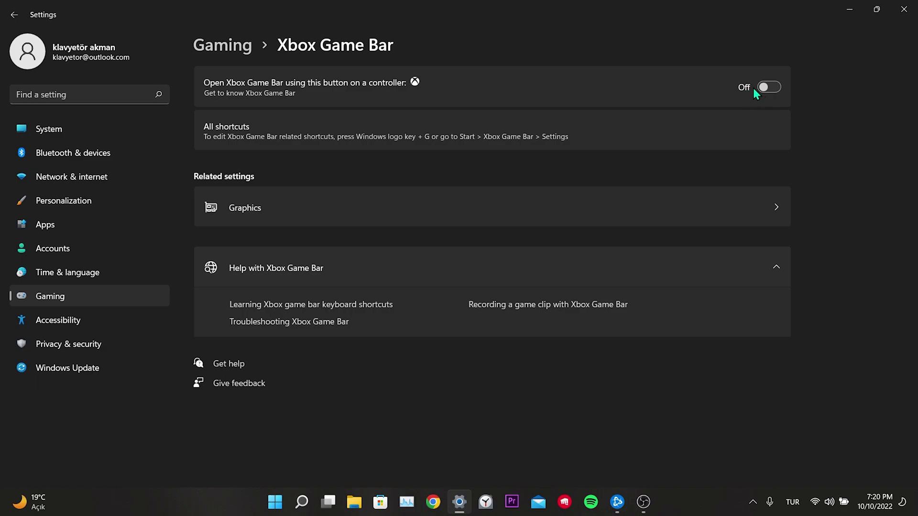
left_click(242, 46)
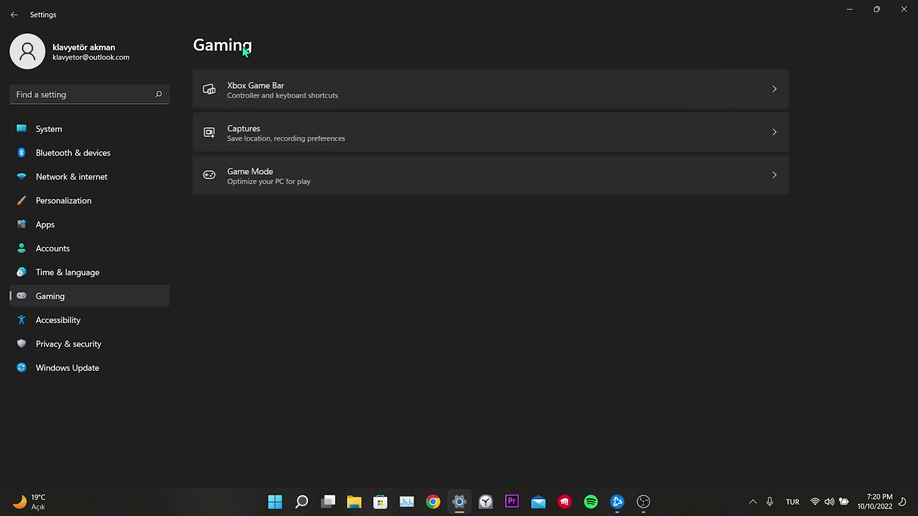
left_click(346, 179)
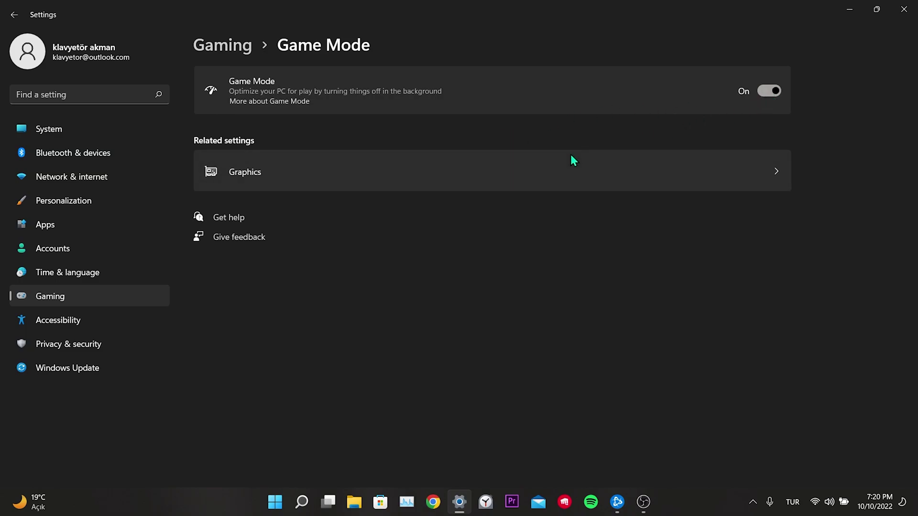
Set Overwatch Application's graphics preference to High performance, then minimize Settings
left_click(503, 170)
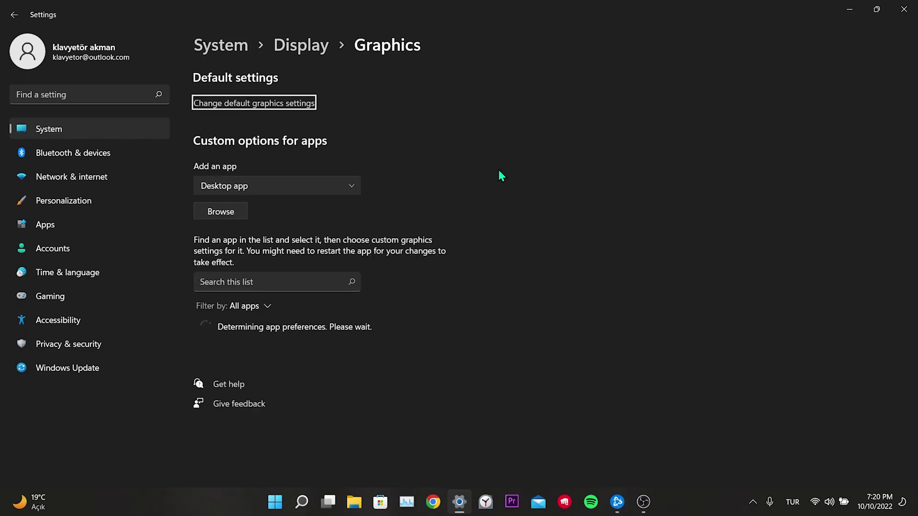
scroll(495, 174, "down", 5)
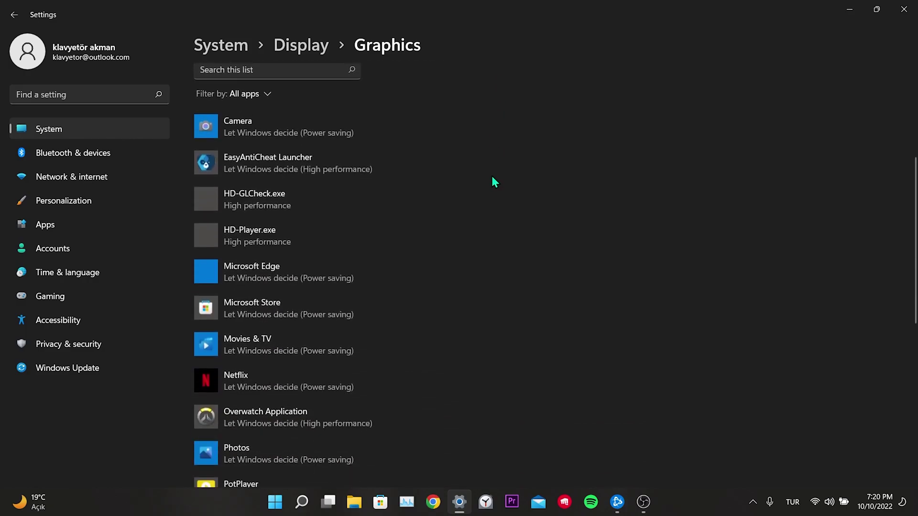
scroll(492, 174, "down", 3)
left_click(279, 309)
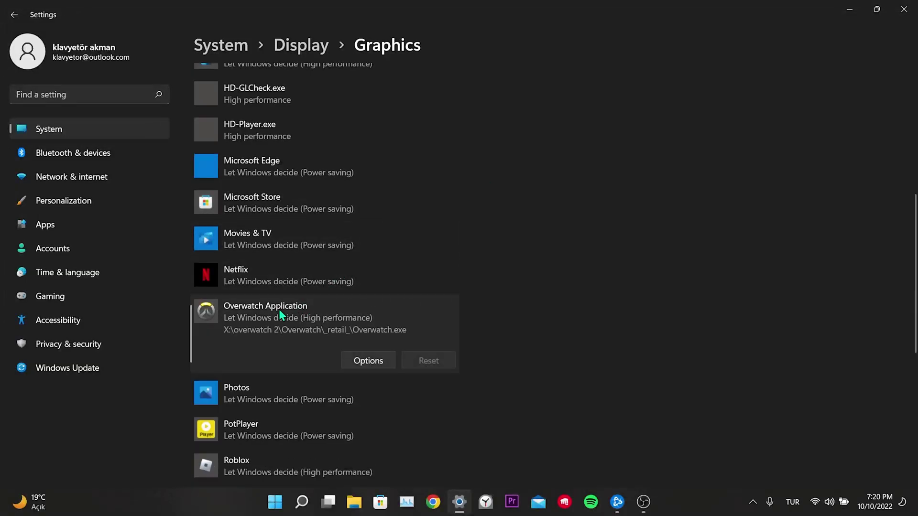
left_click(368, 362)
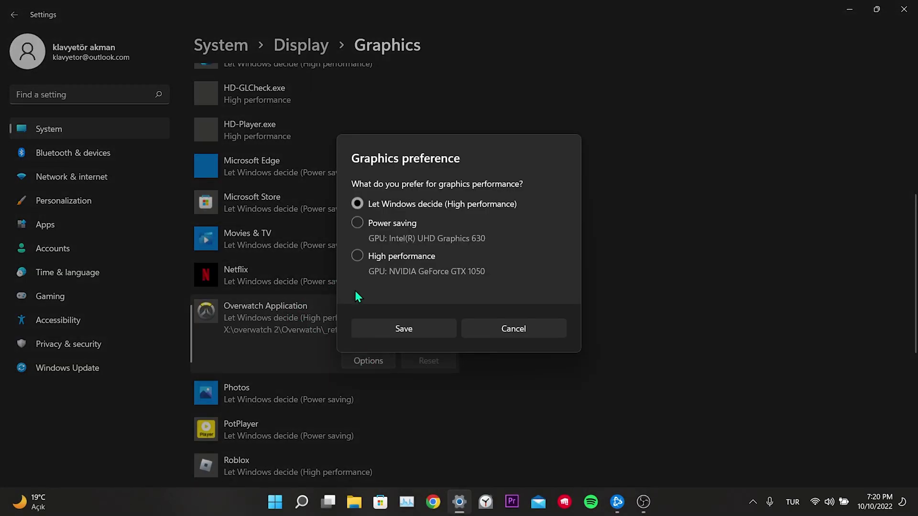
left_click(359, 256)
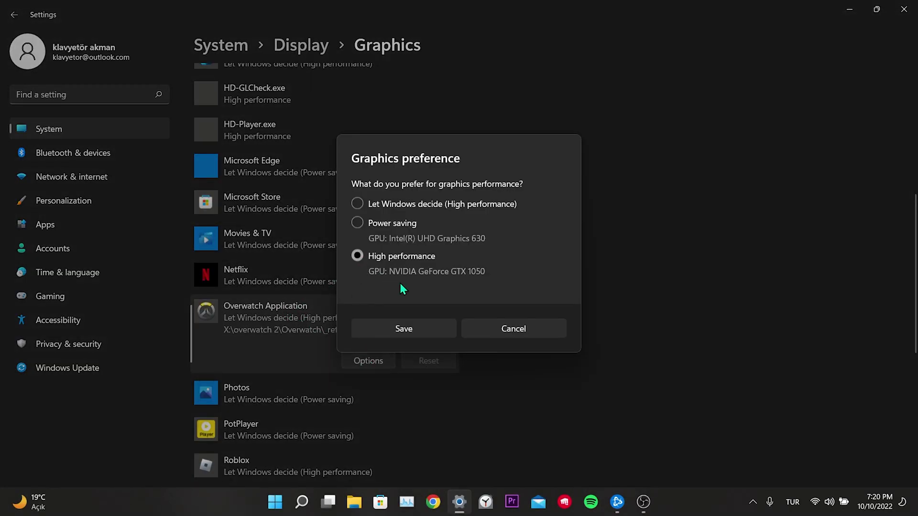
left_click(404, 329)
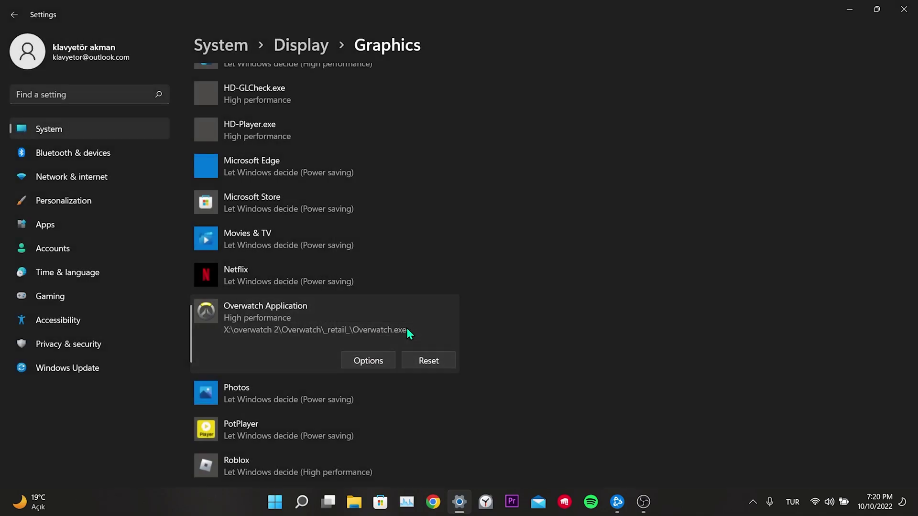
left_click(849, 10)
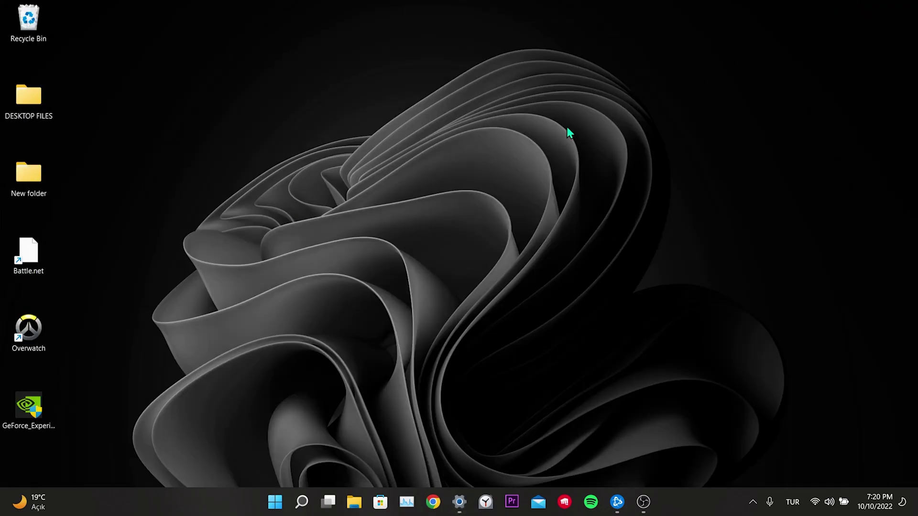
right_click(35, 320)
Show the Overwatch install folder in File Explorer, then bring back the Settings Graphics page
left_click(113, 203)
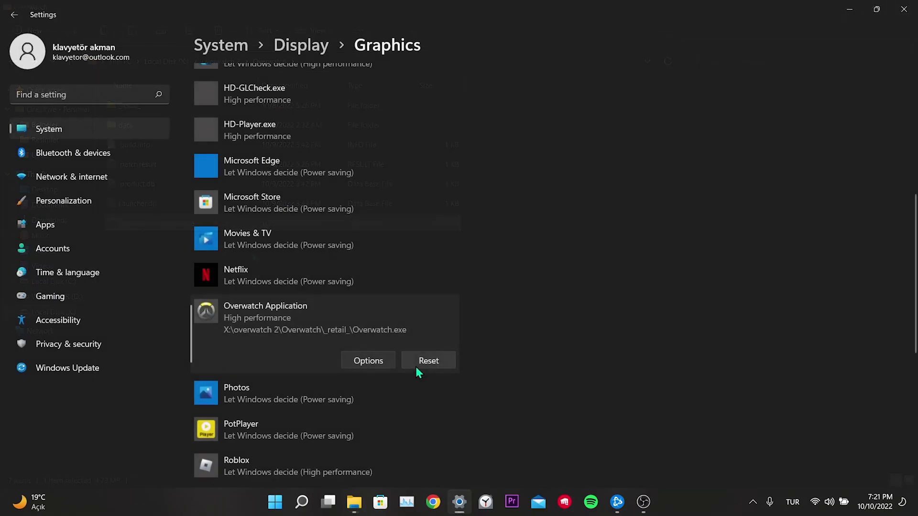
left_click(416, 366)
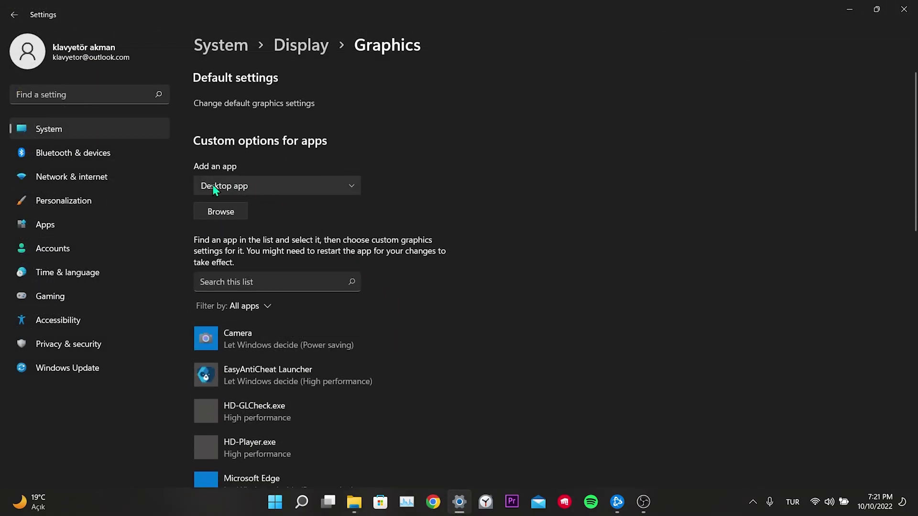
Add X:\overwatch 2\Overwatch\Overwatch Launcher.exe as a desktop app to the graphics list
left_click(239, 185)
left_click(239, 188)
left_click(226, 208)
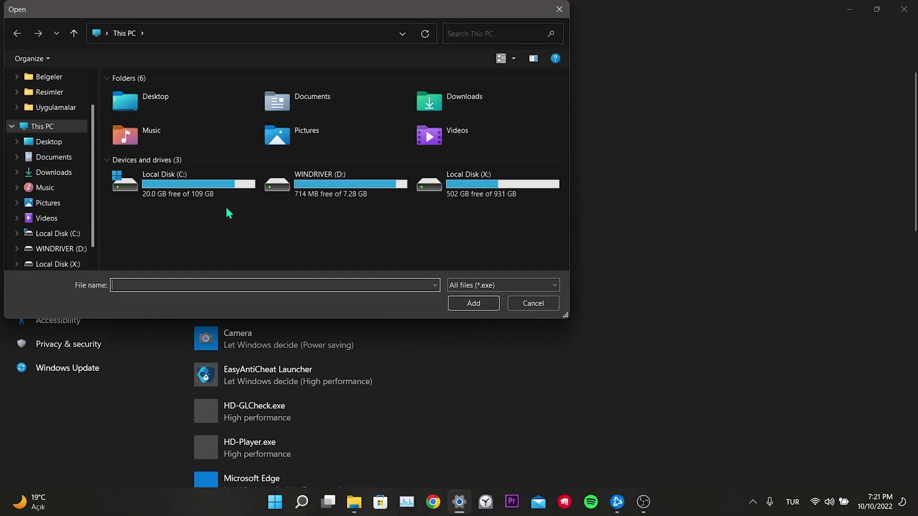
double_click(502, 190)
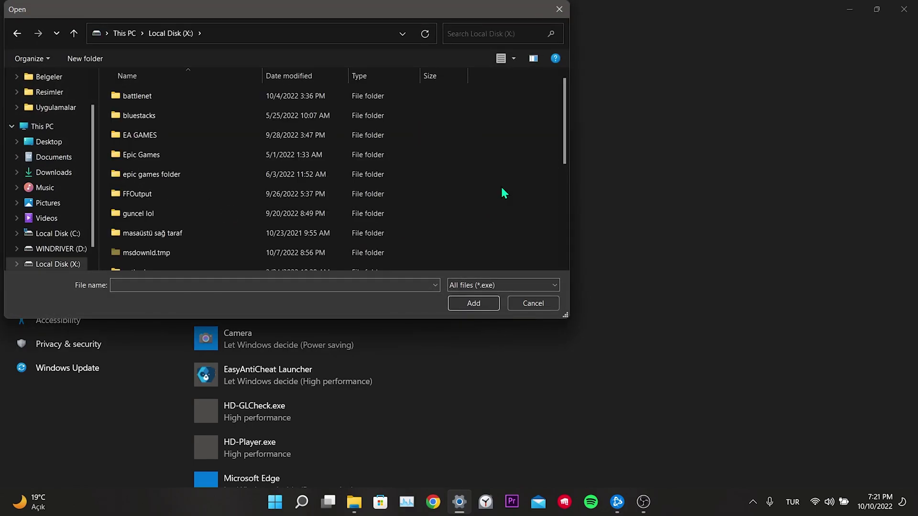
scroll(502, 189, "down", 2)
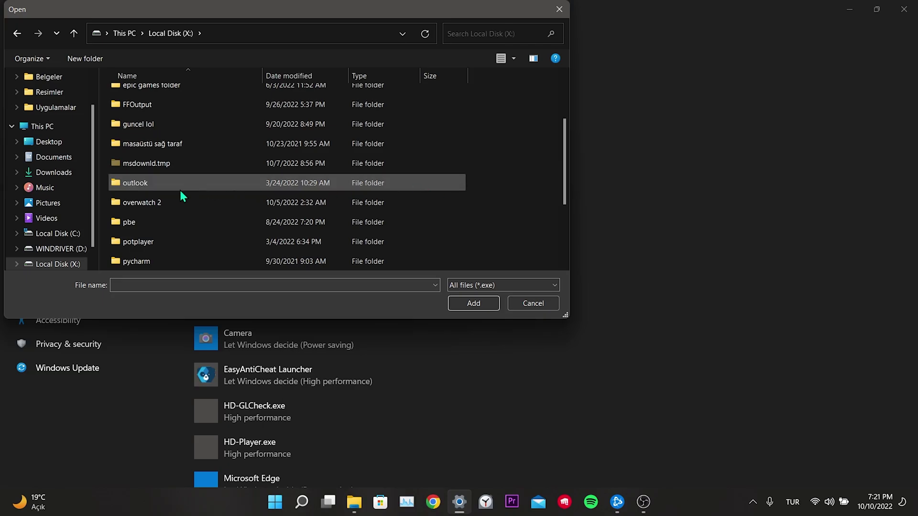
double_click(128, 203)
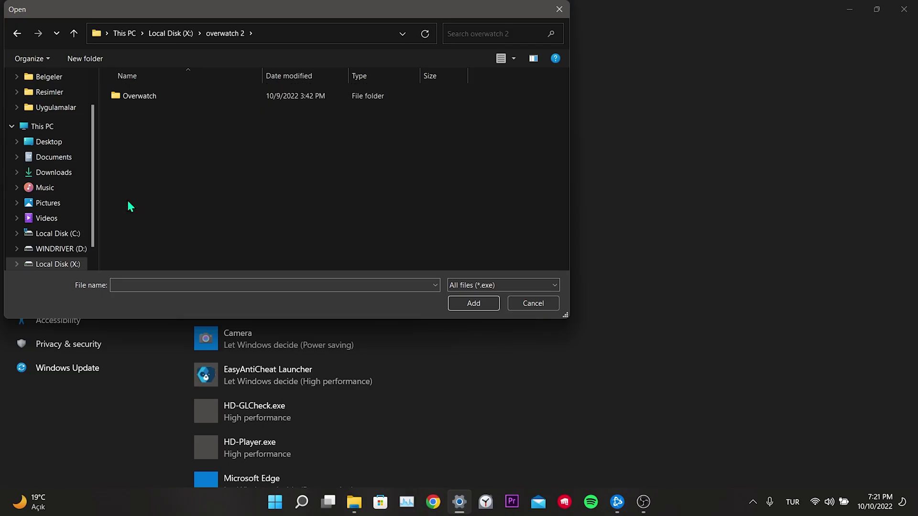
double_click(168, 98)
left_click(208, 135)
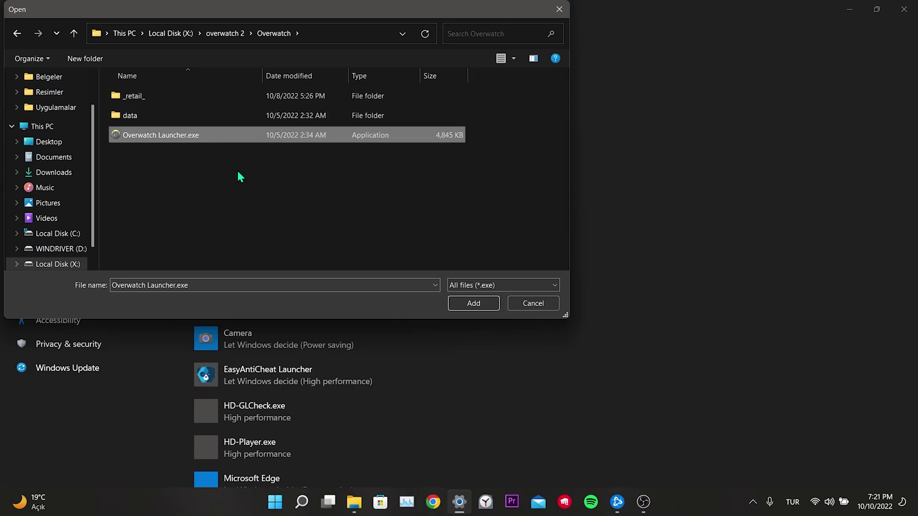
left_click(473, 304)
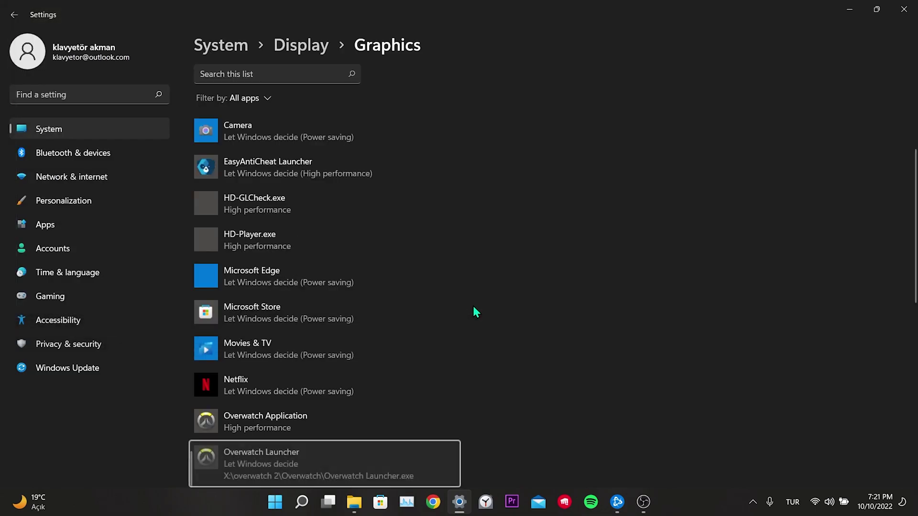
Set Overwatch Launcher's graphics preference to High performance and save it
scroll(473, 309, "up", 2)
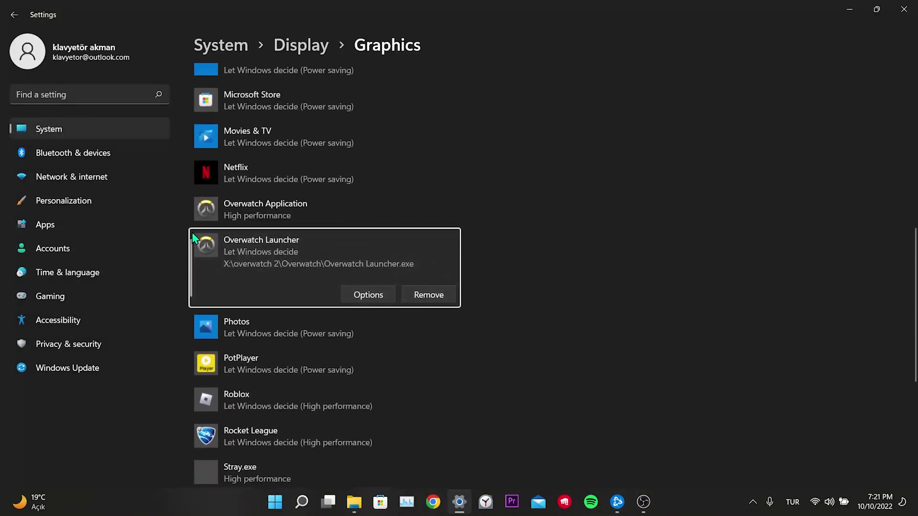
left_click(363, 299)
left_click(359, 255)
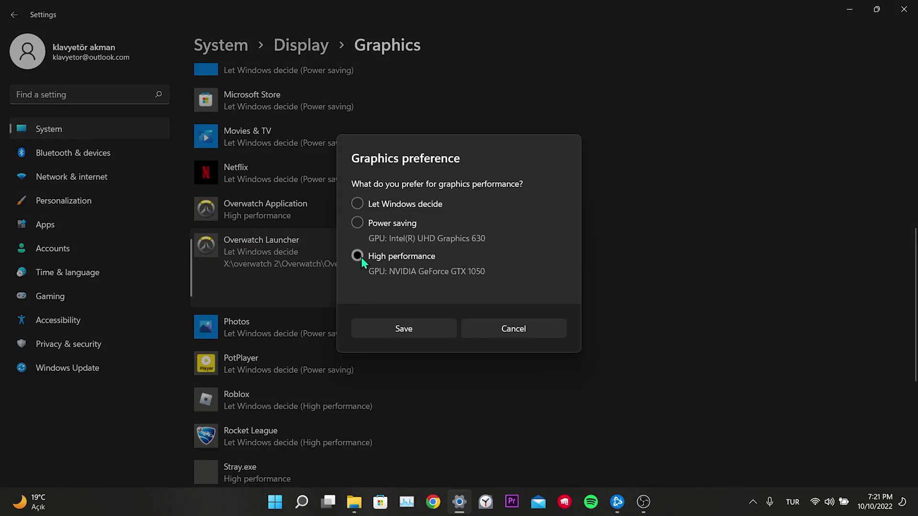
left_click(396, 330)
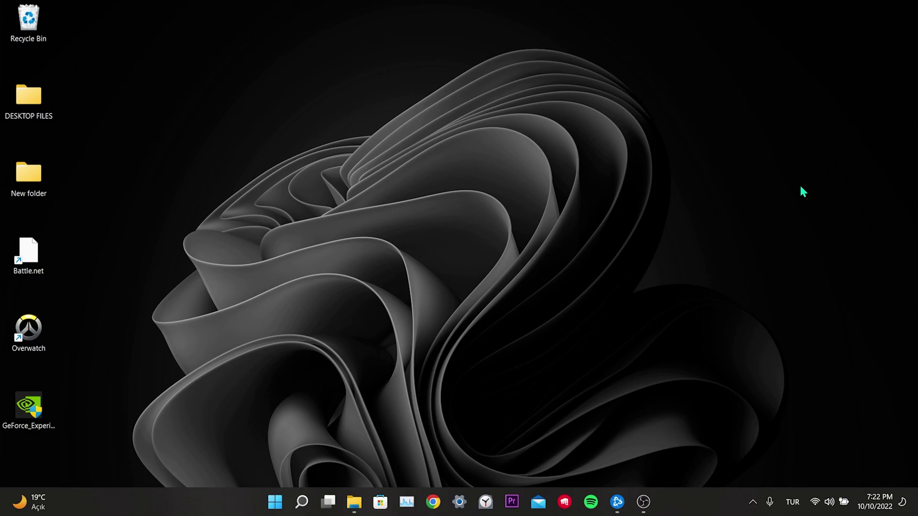
Reset Overwatch 2's in-game options to defaults from Battle.net's game settings
left_click(621, 503)
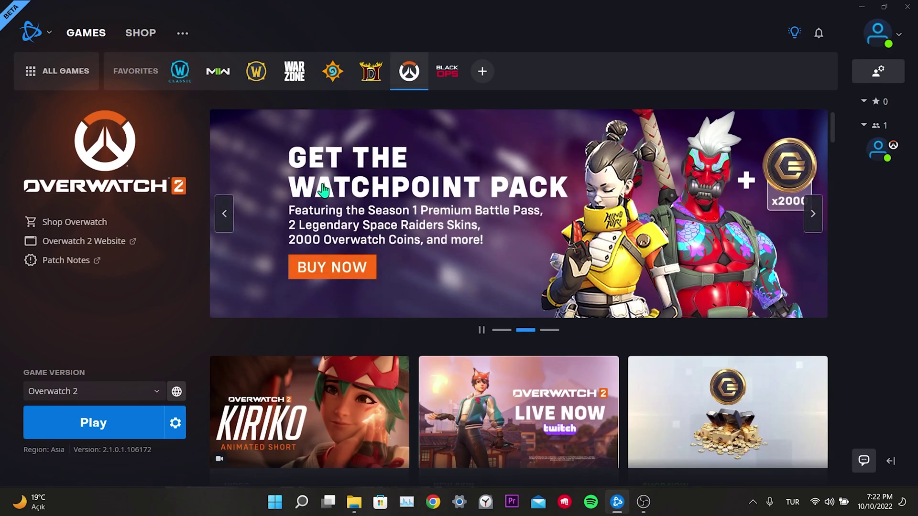
left_click(178, 426)
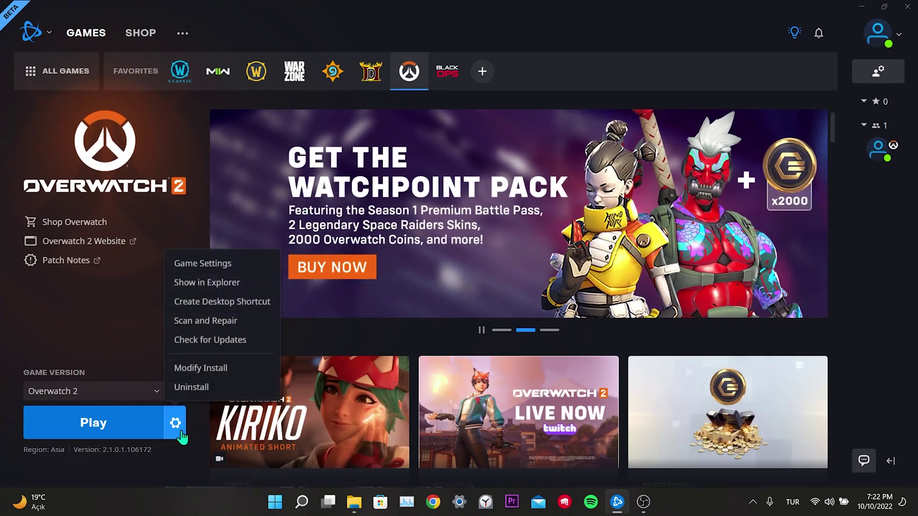
left_click(221, 268)
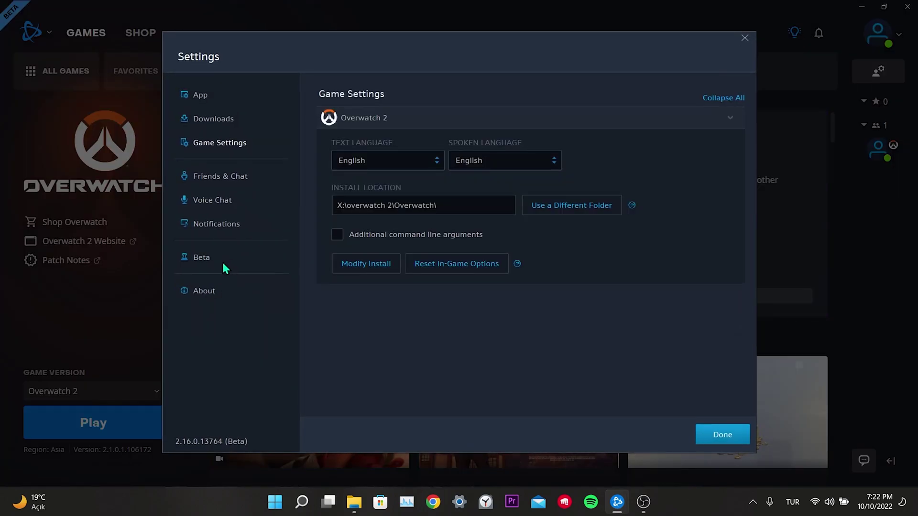
left_click(431, 263)
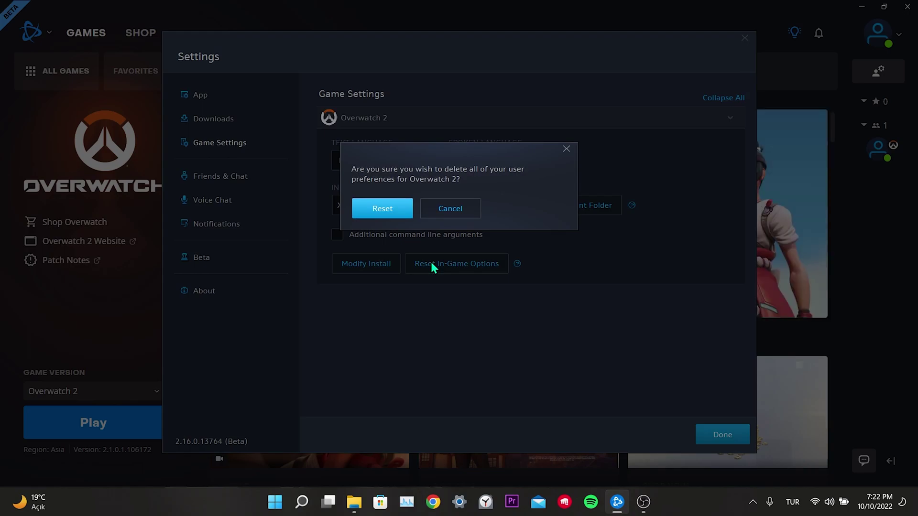
left_click(395, 212)
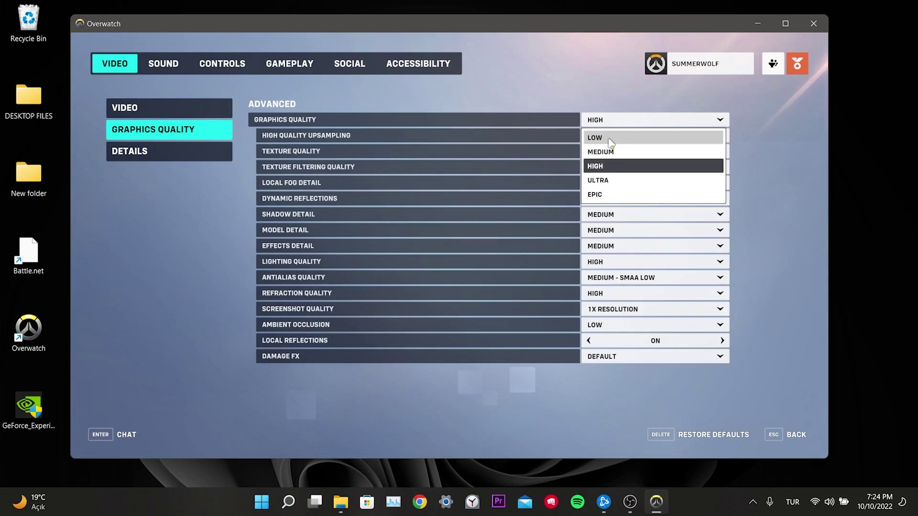
Set Overwatch 2's overall Graphics Quality to Low
left_click(610, 138)
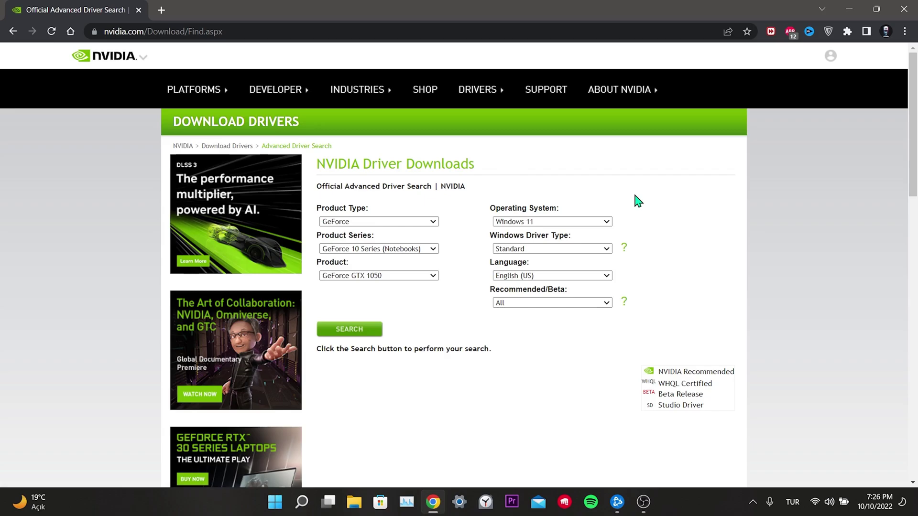
Search NVIDIA drivers with the Recommended/Beta filter set to All
left_click(554, 302)
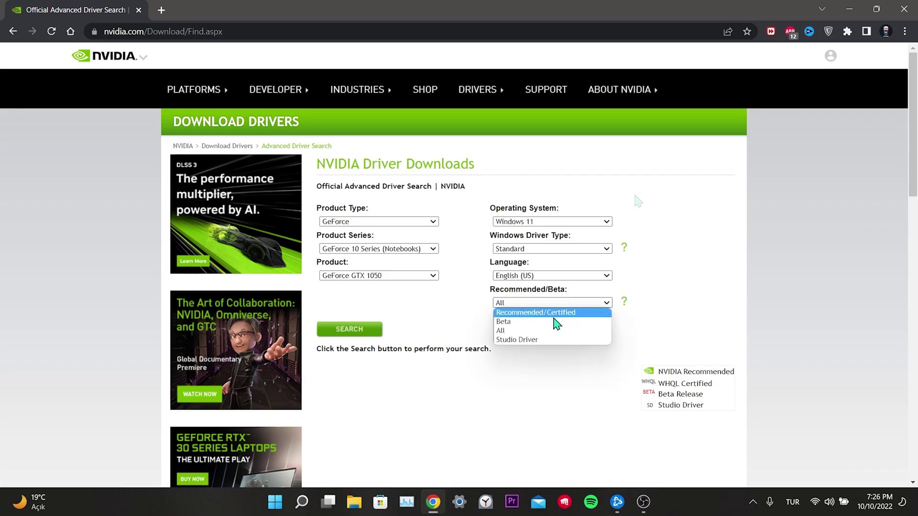
left_click(537, 335)
left_click(371, 336)
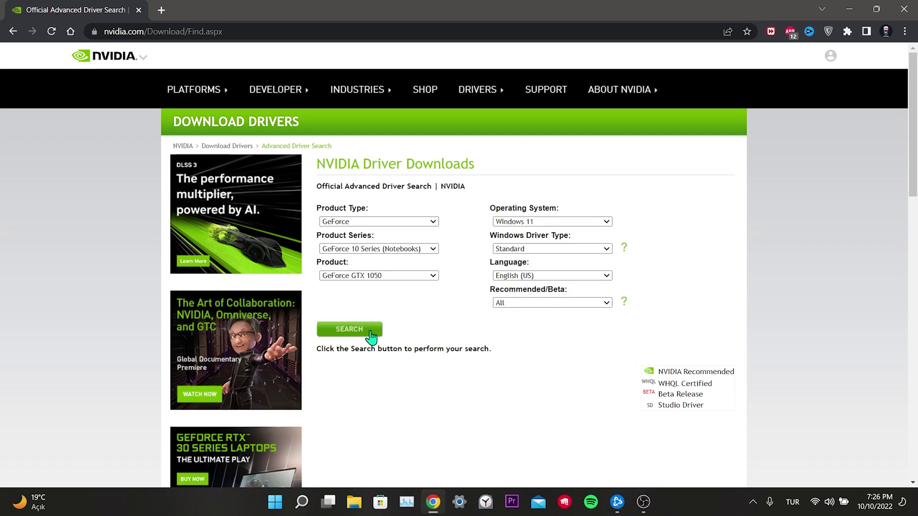
scroll(492, 334, "down", 2)
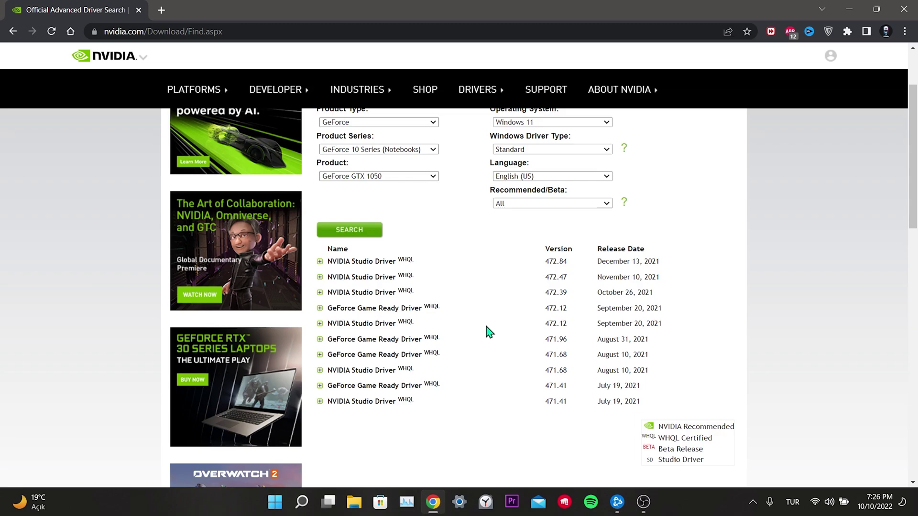
Download GeForce Game Ready Driver 472.12 and save the installer to the Desktop
left_click(397, 310)
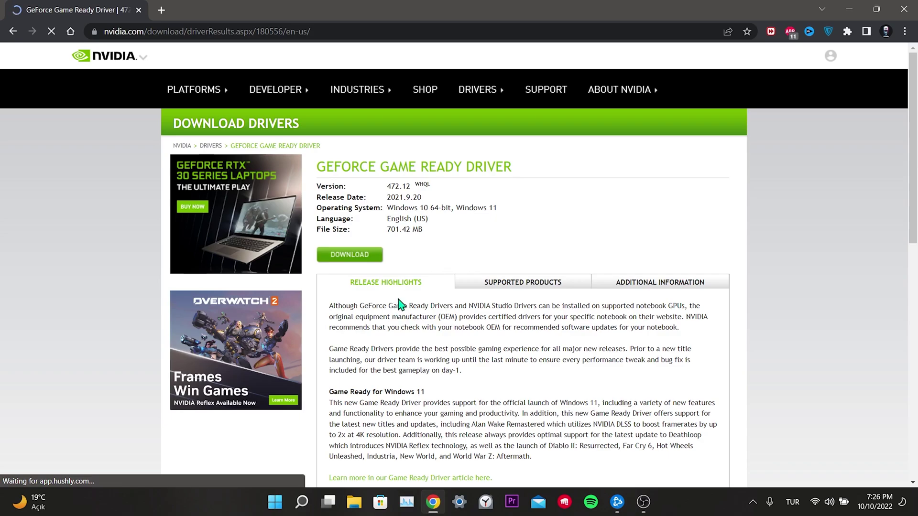
left_click(363, 262)
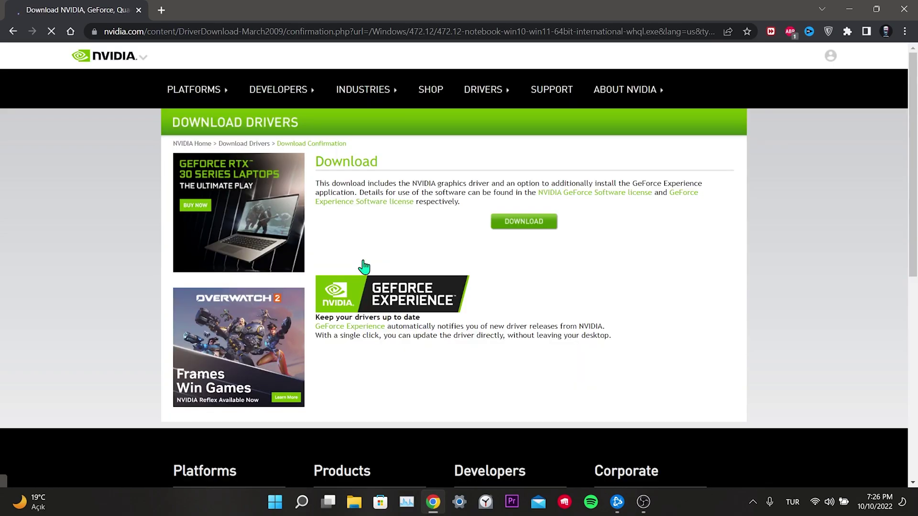
left_click(524, 223)
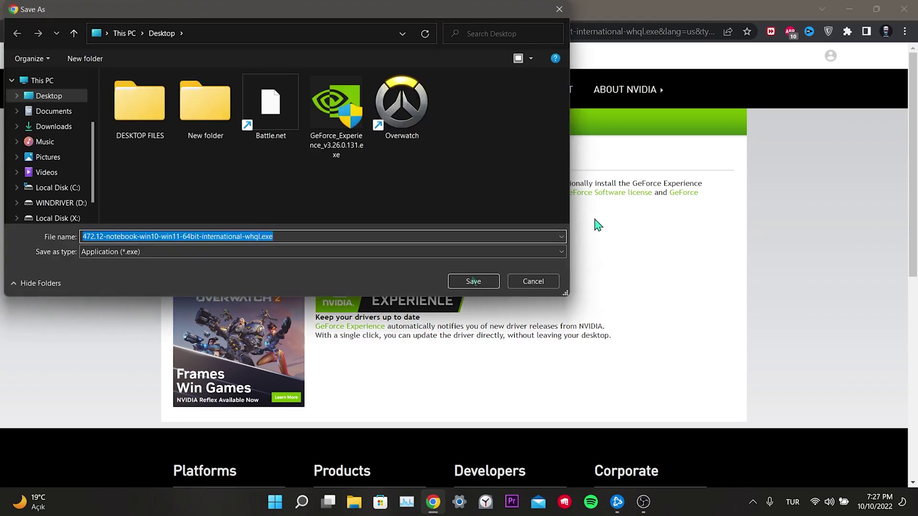
left_click(474, 282)
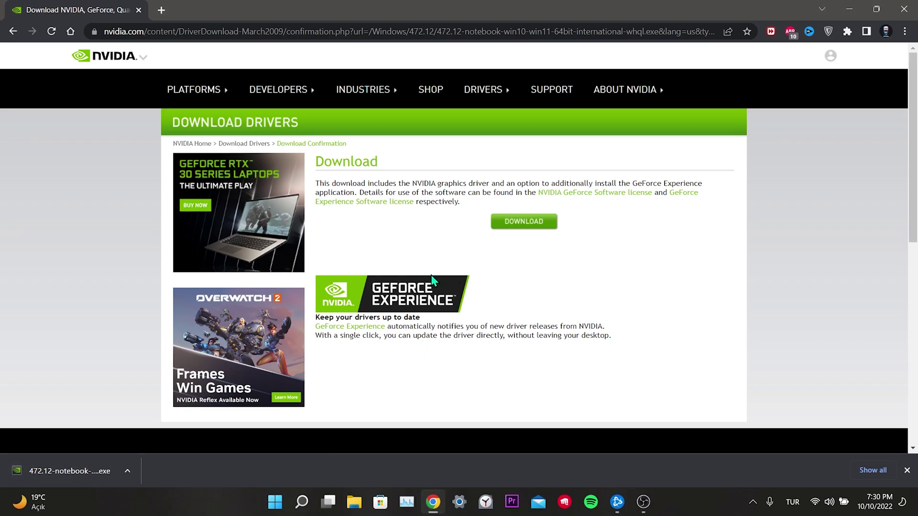
Run the driver 472.12 installer with the default extraction folder, accepted license and default options
left_click(24, 471)
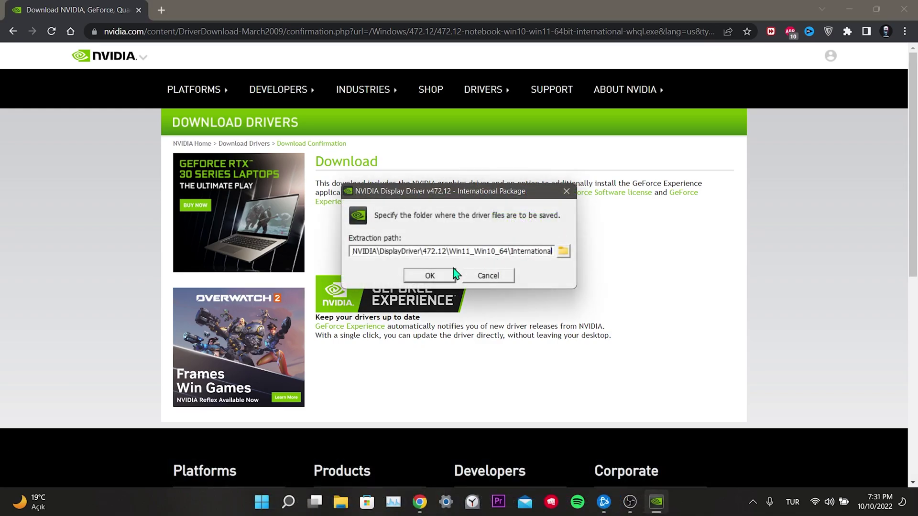
left_click(435, 275)
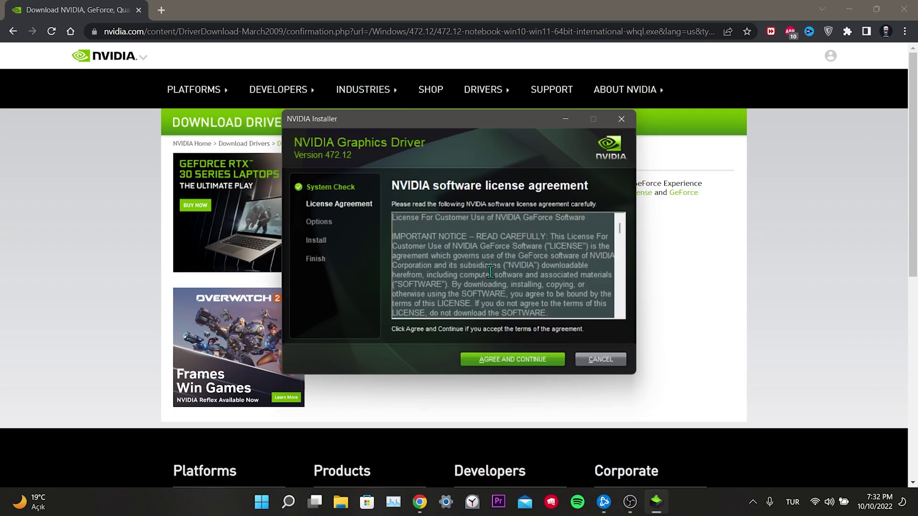
left_click(552, 359)
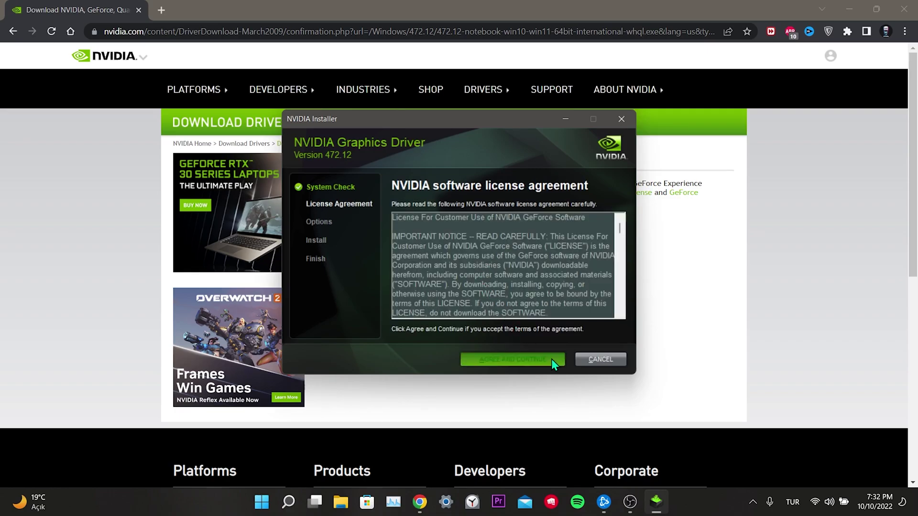
left_click(552, 359)
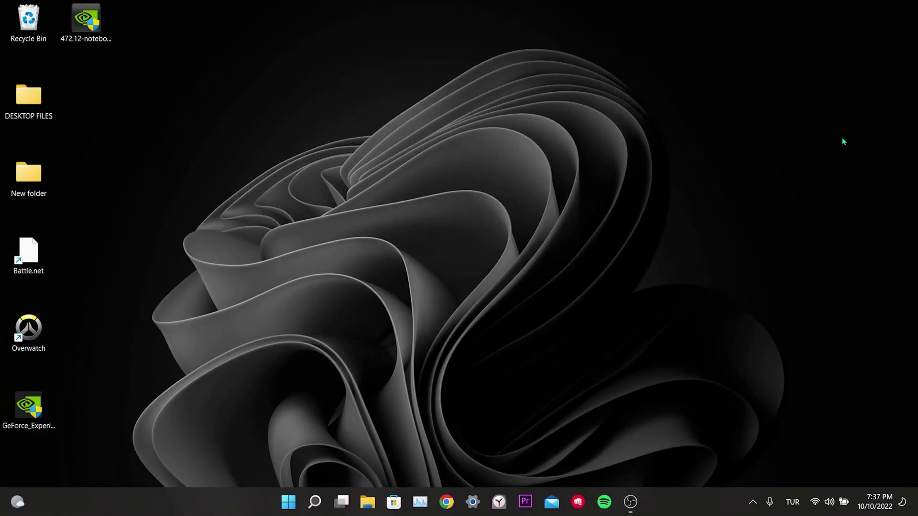
Open Command Prompt as administrator and run DISM.exe /Online /Cleanup-image /Restorehealth
left_click(320, 494)
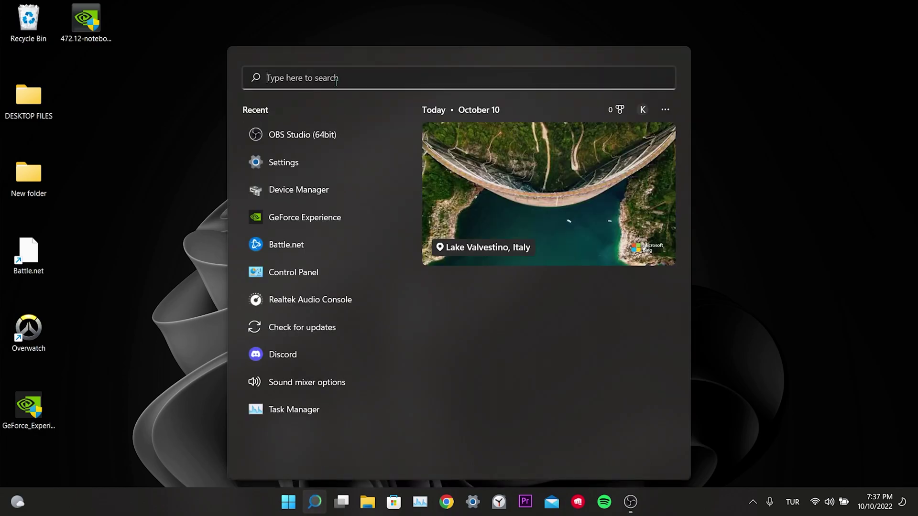
type("cmd")
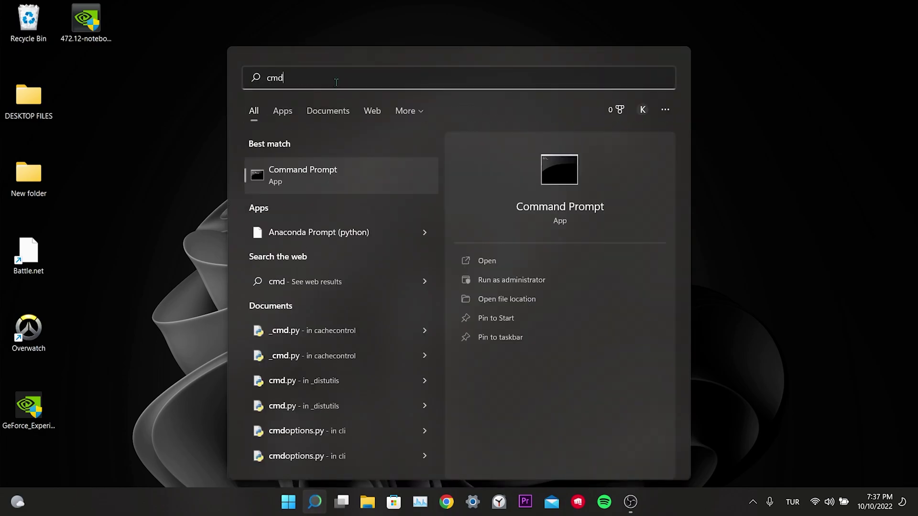
left_click(526, 280)
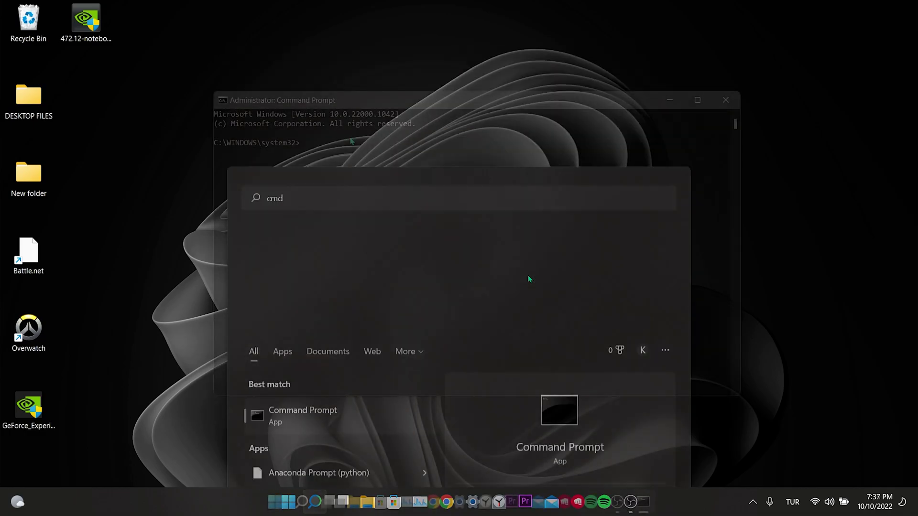
type("DISM.exe ")
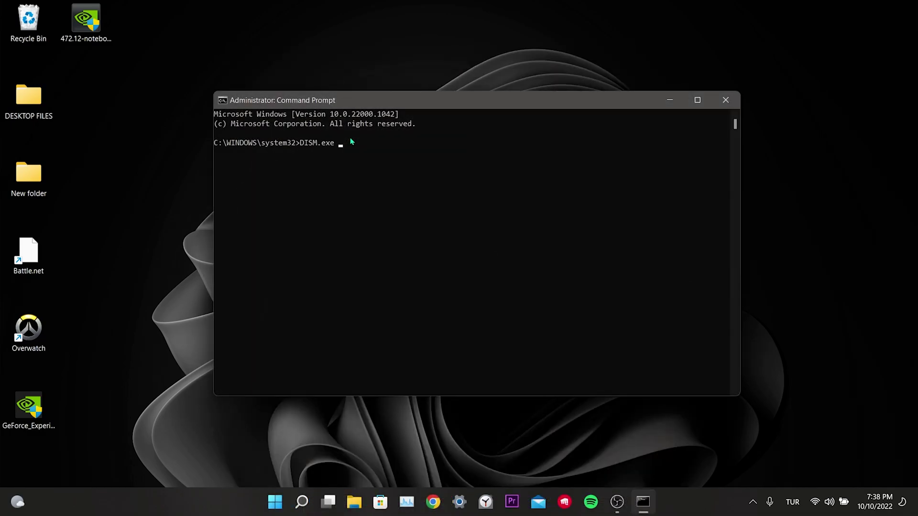
type("/Online /Cleanup-image /Restore")
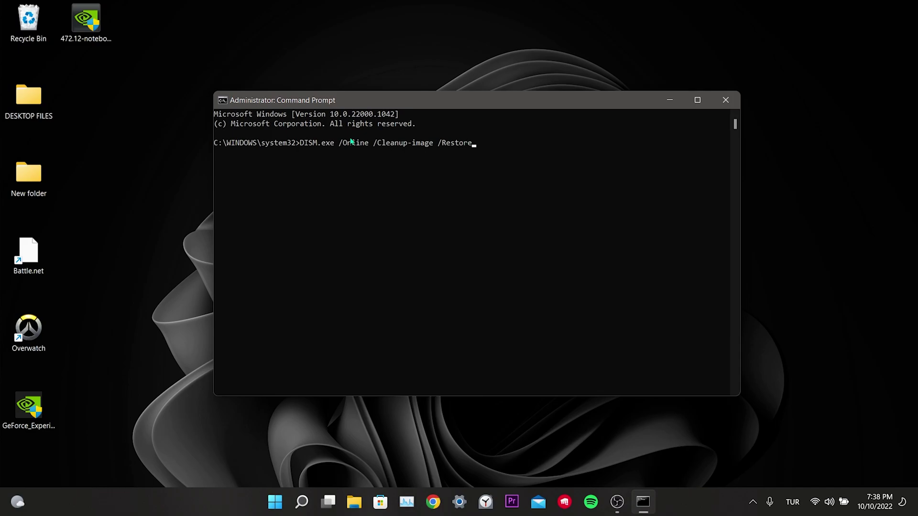
type("health")
key("Return")
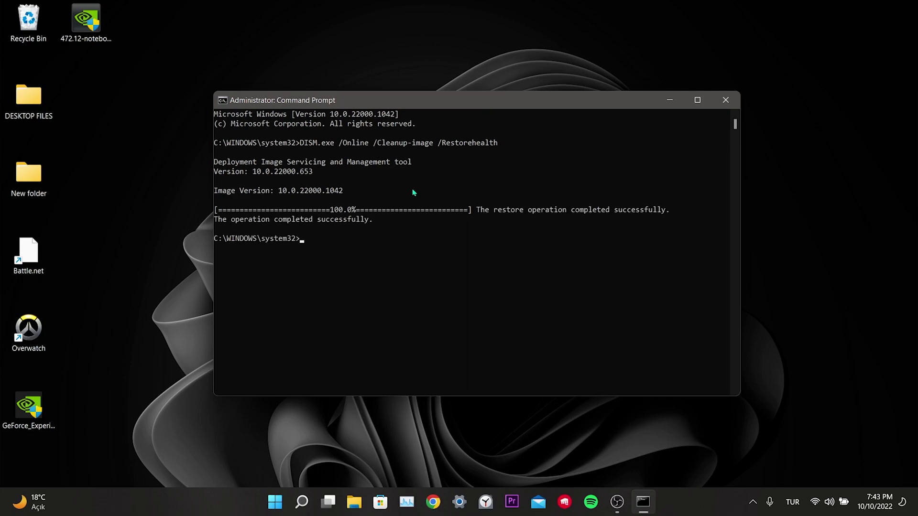
Run sfc /scannow in the administrator Command Prompt to check and repair system files
type("sfc /scannow")
key("Return")
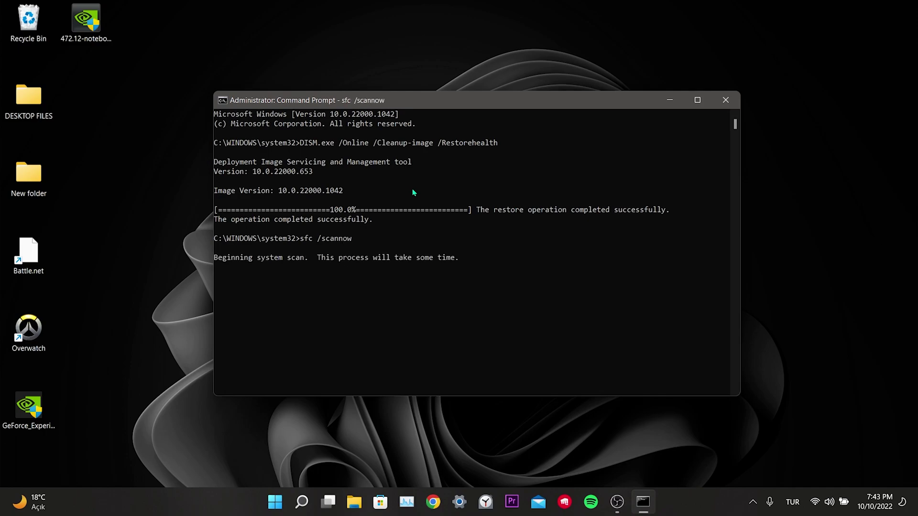